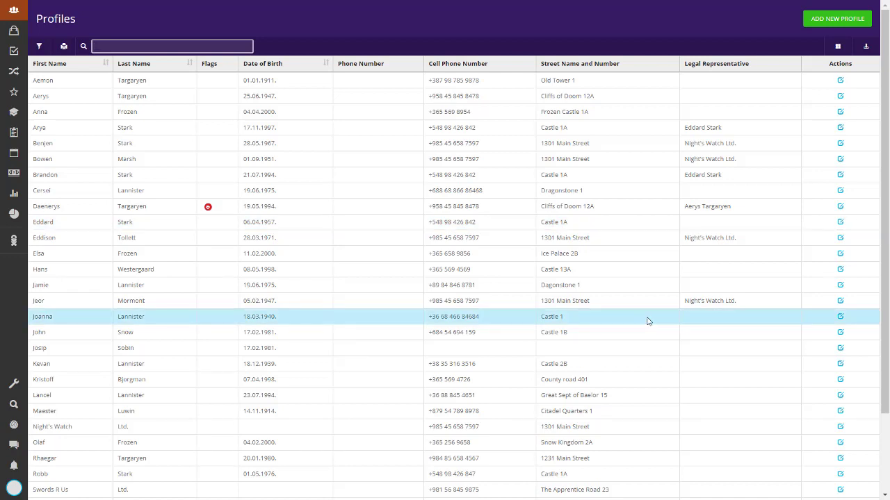
Open the Learn & Lead details of the employee listed as English and Old Valyrian Trainer
{"action": "left_click", "coordinate": [14, 193]}
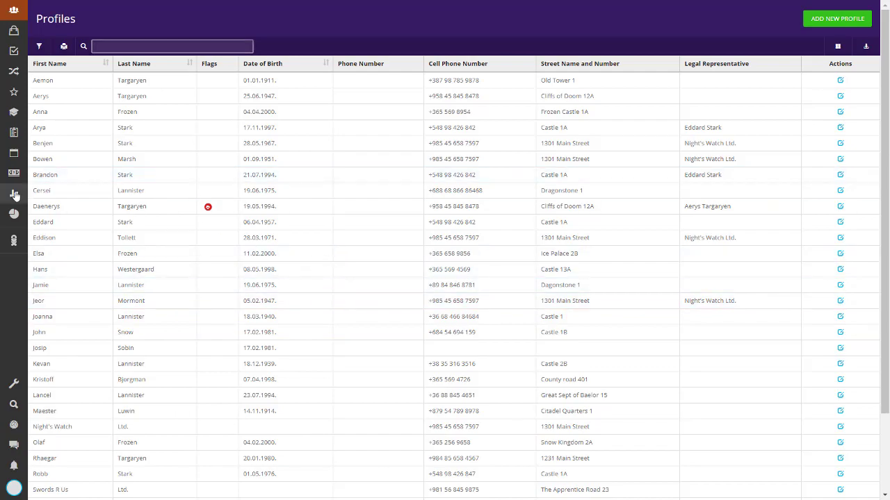
{"action": "left_click", "coordinate": [85, 83]}
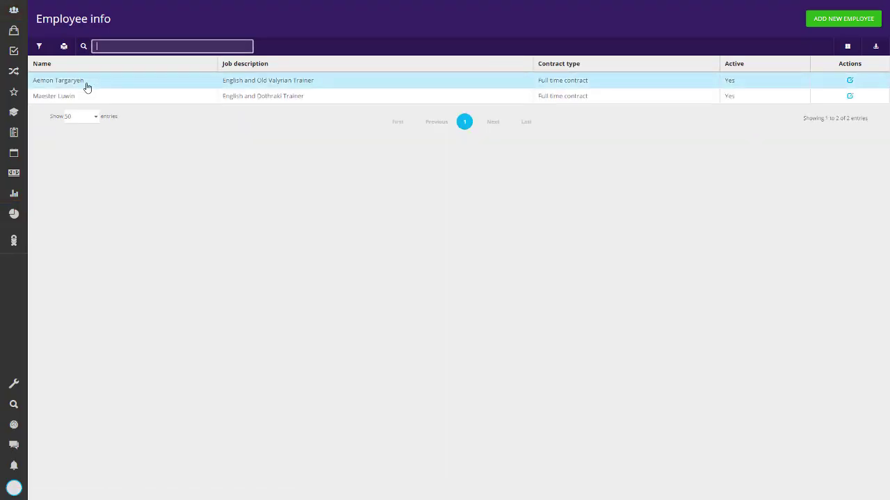
{"action": "left_click", "coordinate": [850, 80]}
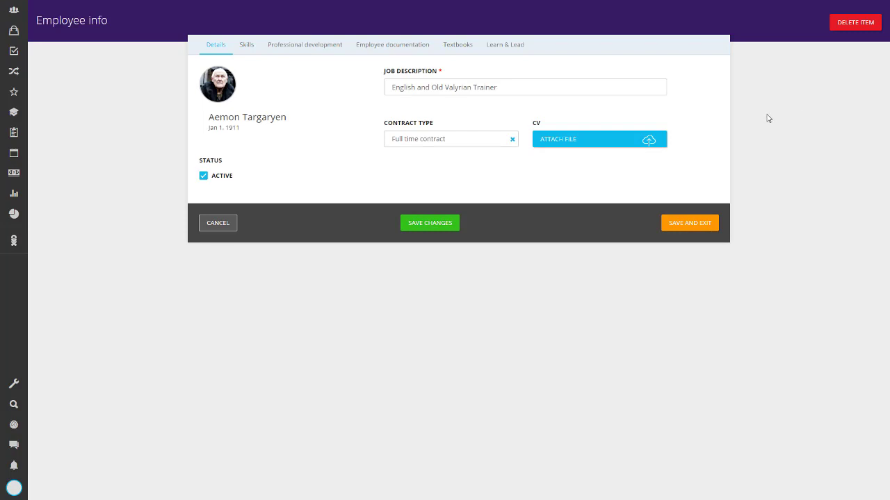
{"action": "left_click", "coordinate": [500, 46]}
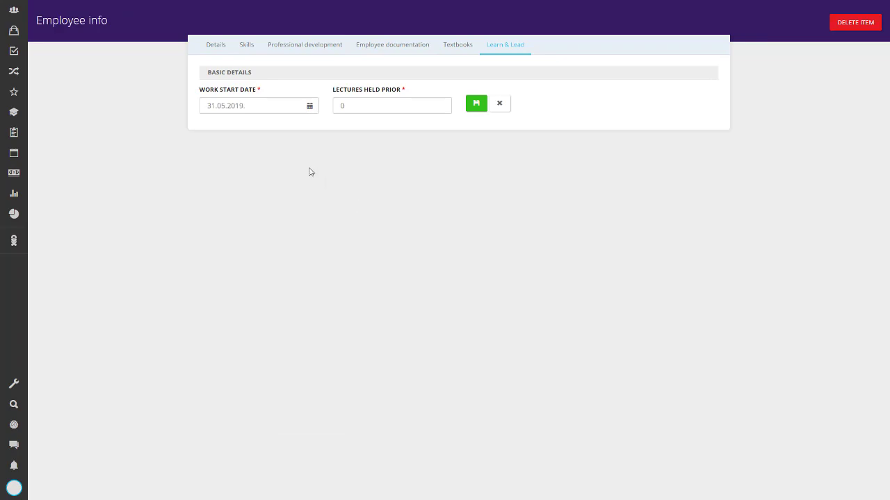
Set the employee's work start date to 01.01.2017
{"action": "left_click", "coordinate": [284, 102]}
{"action": "left_click", "coordinate": [410, 100]}
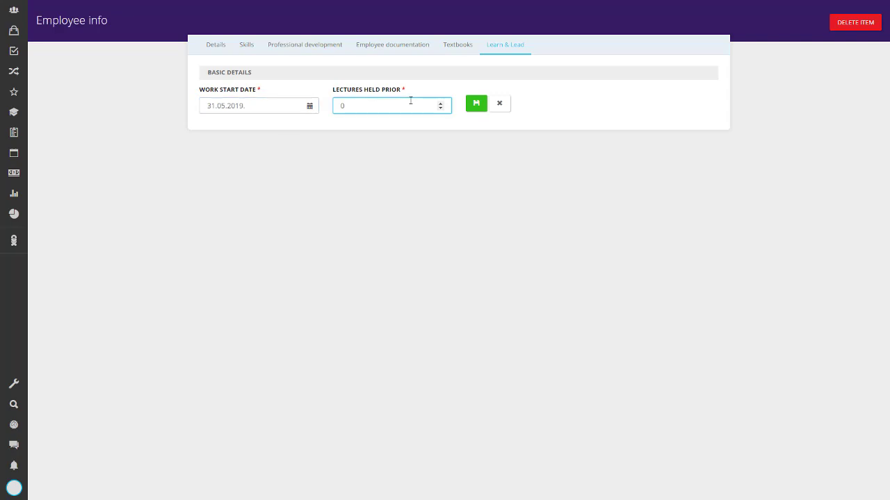
{"action": "left_click", "coordinate": [262, 106]}
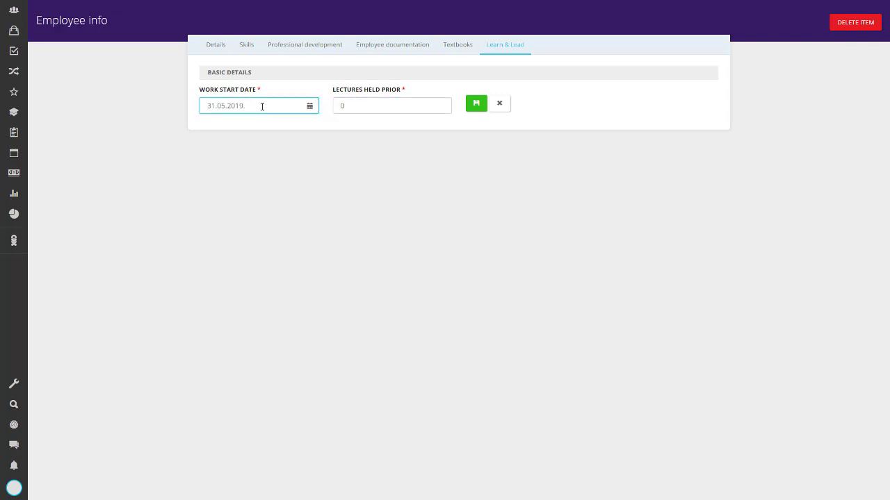
{"action": "left_click", "coordinate": [269, 106]}
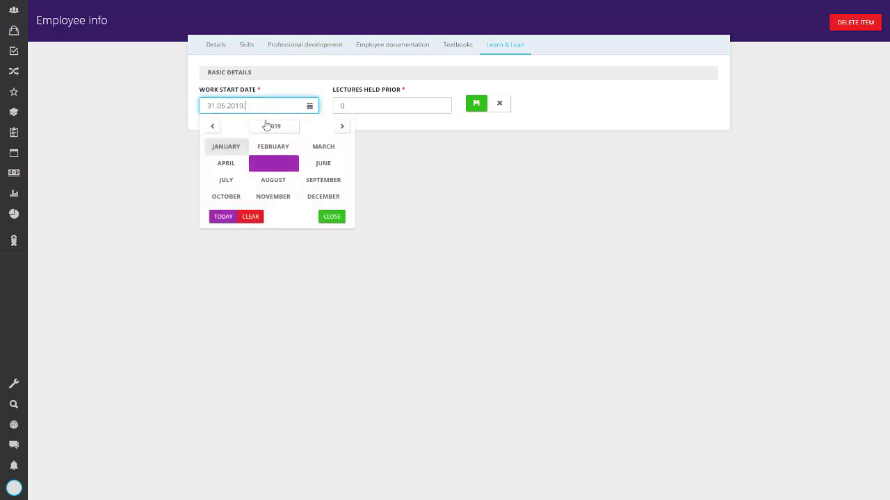
{"action": "left_click", "coordinate": [213, 128]}
{"action": "left_click", "coordinate": [213, 128]}
{"action": "left_click", "coordinate": [227, 146]}
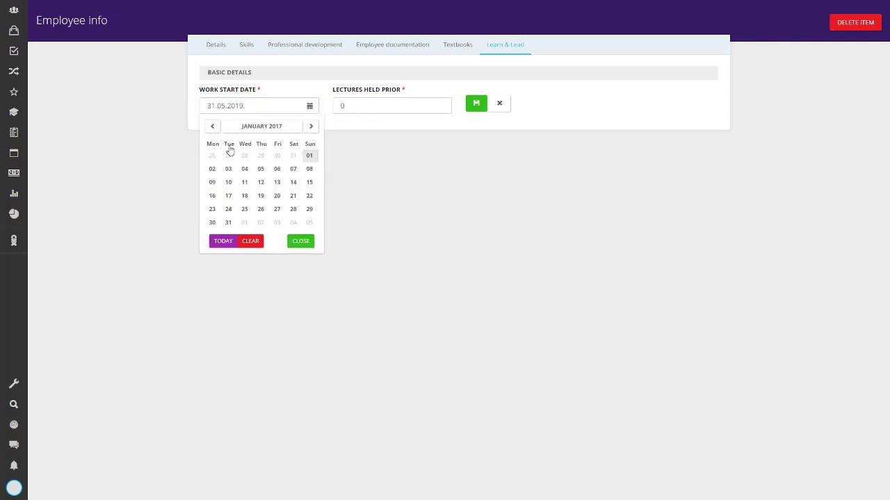
{"action": "left_click", "coordinate": [310, 155]}
Set the lectures held prior to 800 and save the basic details
{"action": "left_click", "coordinate": [360, 112]}
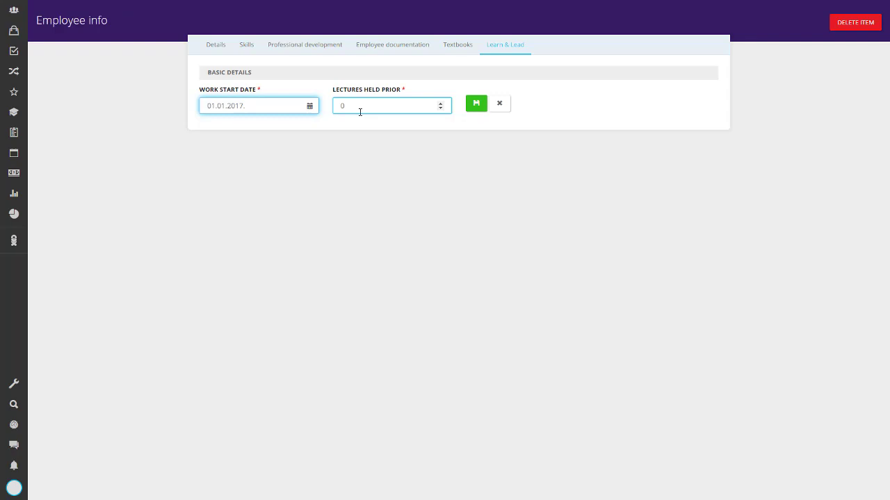
{"action": "left_click", "coordinate": [360, 112]}
{"action": "key", "text": "BackSpace"}
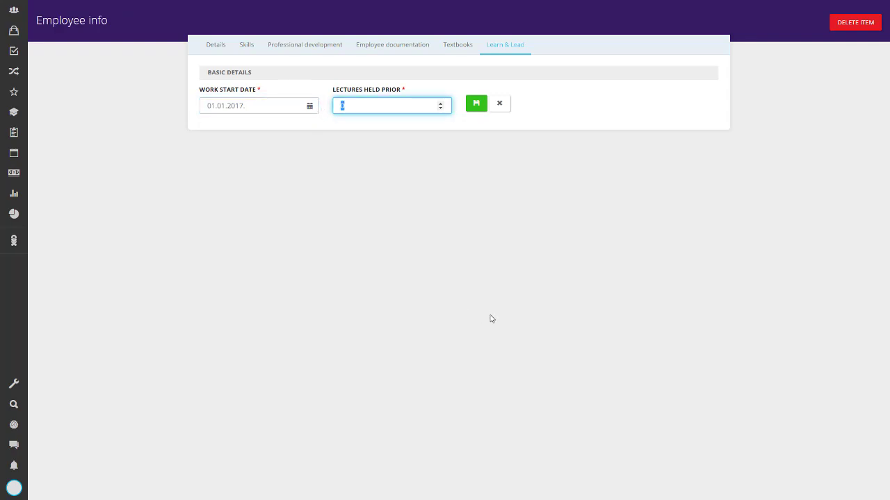
{"action": "type", "text": "800"}
{"action": "left_click", "coordinate": [475, 105]}
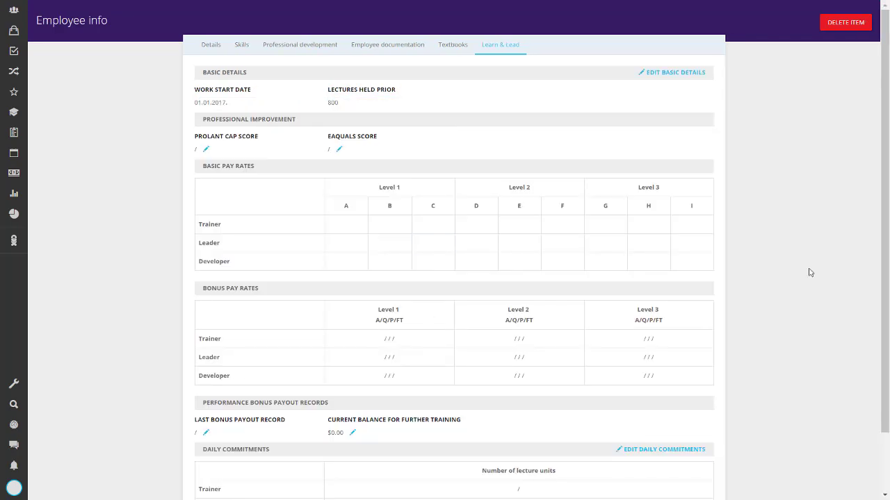
Add a Prolant Cap score of 0 dated 01.01.2017 and save the entry
{"action": "scroll", "coordinate": [810, 272], "scroll_direction": "down", "scroll_amount": 2}
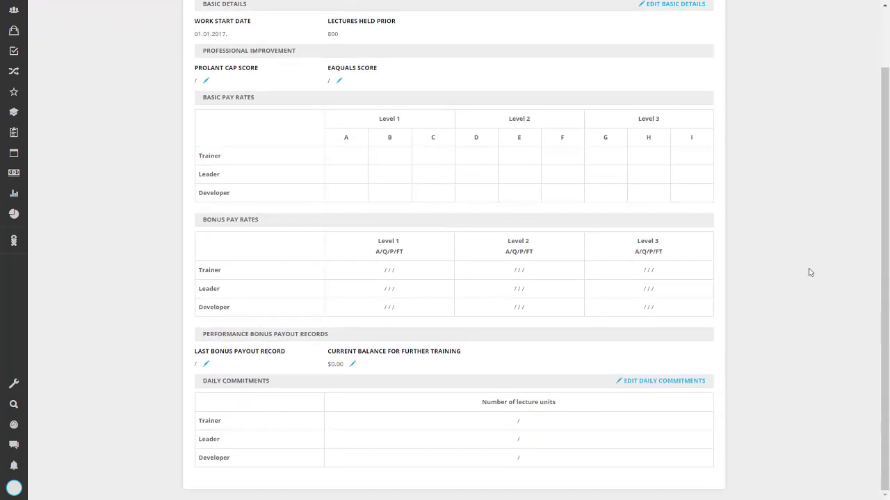
{"action": "scroll", "coordinate": [809, 273], "scroll_direction": "up", "scroll_amount": 2}
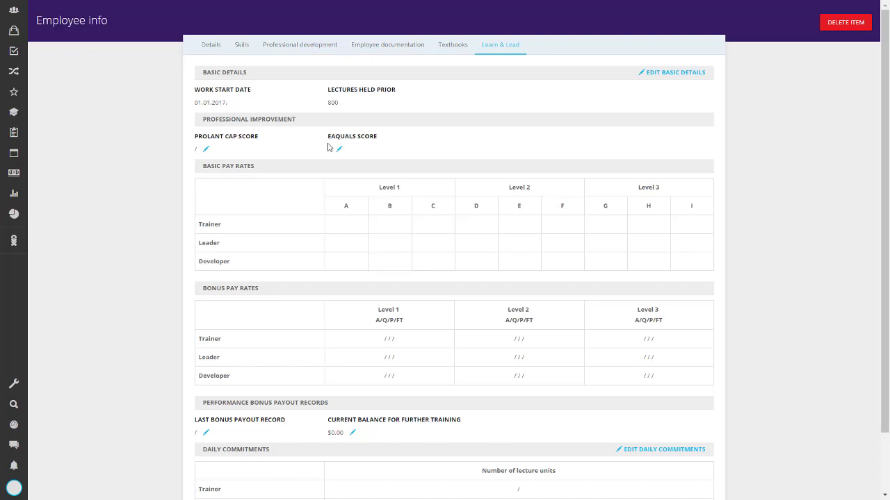
{"action": "left_click", "coordinate": [206, 149]}
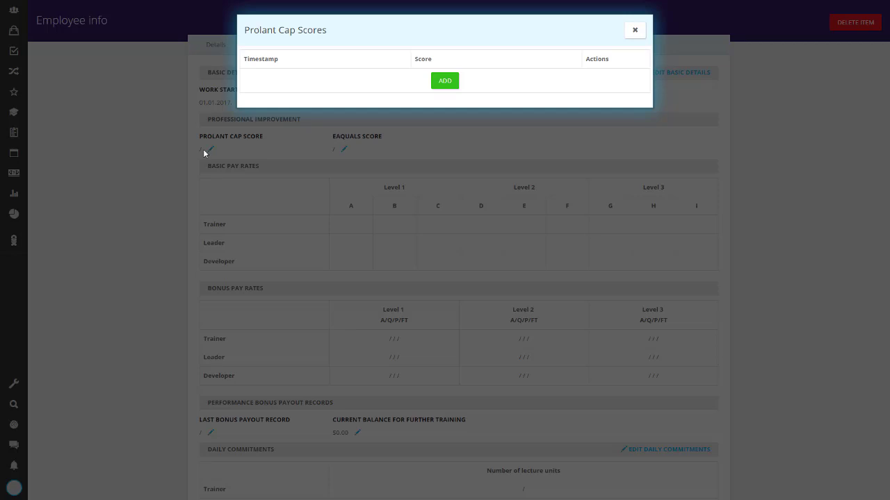
{"action": "left_click", "coordinate": [445, 81]}
{"action": "left_click", "coordinate": [324, 82]}
{"action": "left_click", "coordinate": [306, 102]}
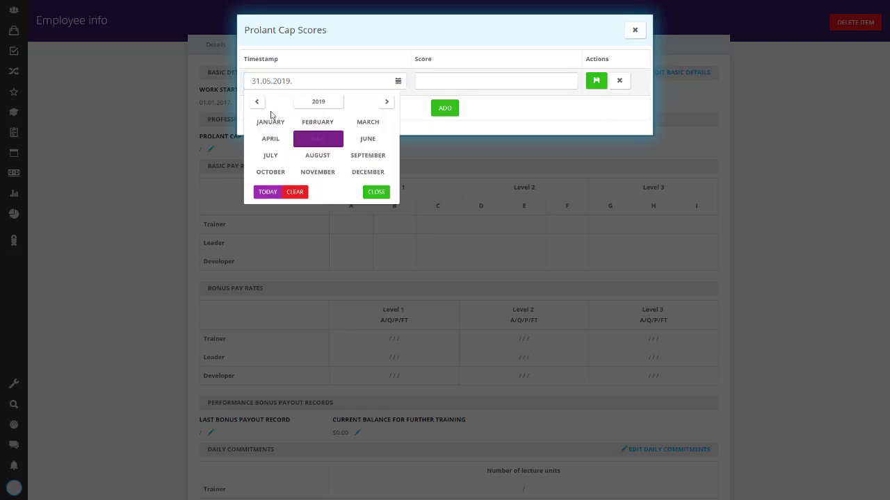
{"action": "left_click", "coordinate": [257, 101]}
{"action": "left_click", "coordinate": [256, 102]}
{"action": "left_click", "coordinate": [270, 122]}
{"action": "left_click", "coordinate": [351, 132]}
{"action": "left_click", "coordinate": [438, 82]}
{"action": "type", "text": "0"}
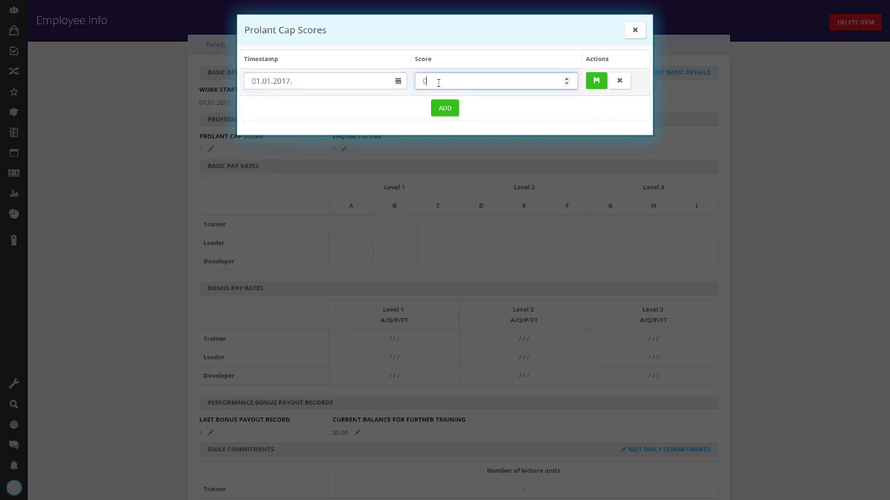
{"action": "left_click", "coordinate": [596, 81]}
Add a second Prolant Cap score of 1 dated 01.01.2018, save it and close the score list
{"action": "left_click", "coordinate": [444, 108]}
{"action": "left_click", "coordinate": [281, 105]}
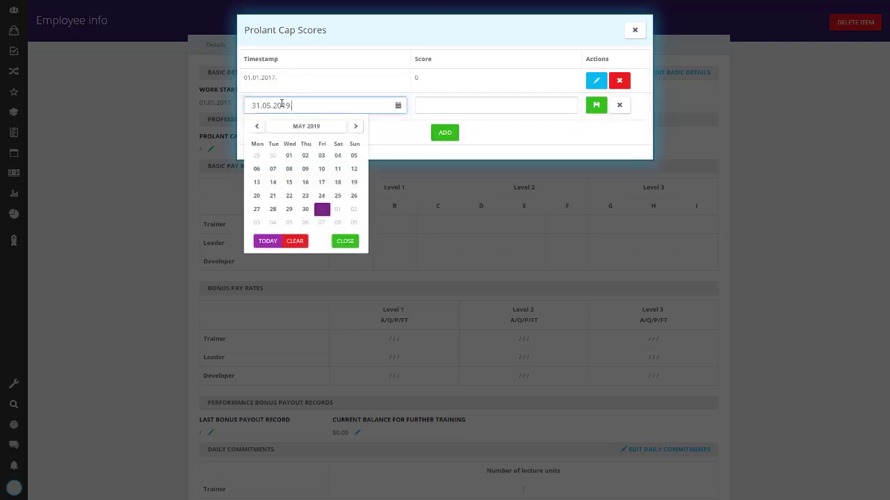
{"action": "left_click", "coordinate": [280, 127]}
{"action": "left_click", "coordinate": [256, 127]}
{"action": "left_click", "coordinate": [259, 147]}
{"action": "left_click", "coordinate": [256, 155]}
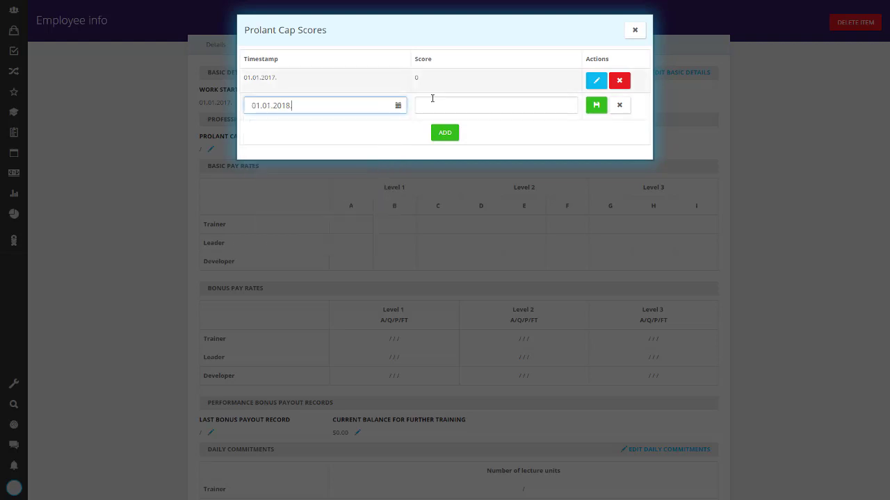
{"action": "left_click", "coordinate": [432, 98]}
{"action": "type", "text": "1"}
{"action": "left_click", "coordinate": [599, 107]}
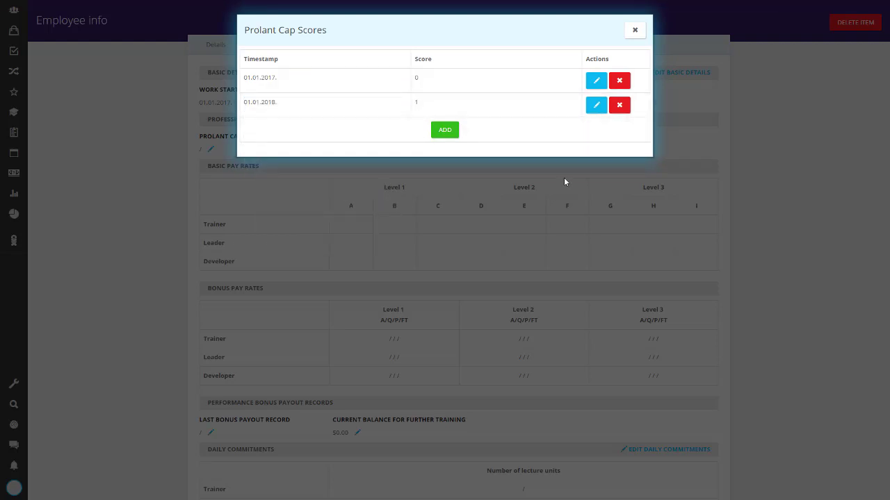
{"action": "left_click", "coordinate": [634, 29]}
Add an Eaquals score of 44 dated 01.01.2017 and save the entry
{"action": "left_click", "coordinate": [343, 149]}
{"action": "left_click", "coordinate": [445, 80]}
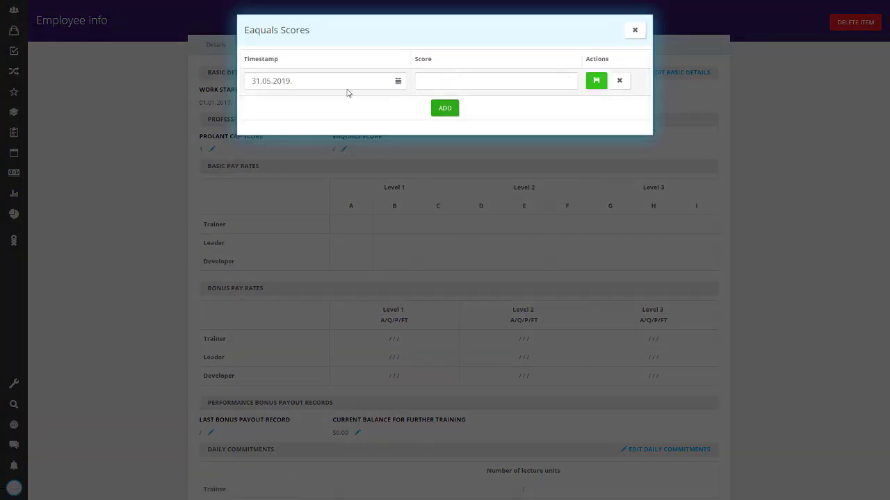
{"action": "left_click", "coordinate": [344, 81]}
{"action": "left_click", "coordinate": [295, 102]}
{"action": "left_click", "coordinate": [256, 103]}
{"action": "left_click", "coordinate": [256, 102]}
{"action": "left_click", "coordinate": [266, 126]}
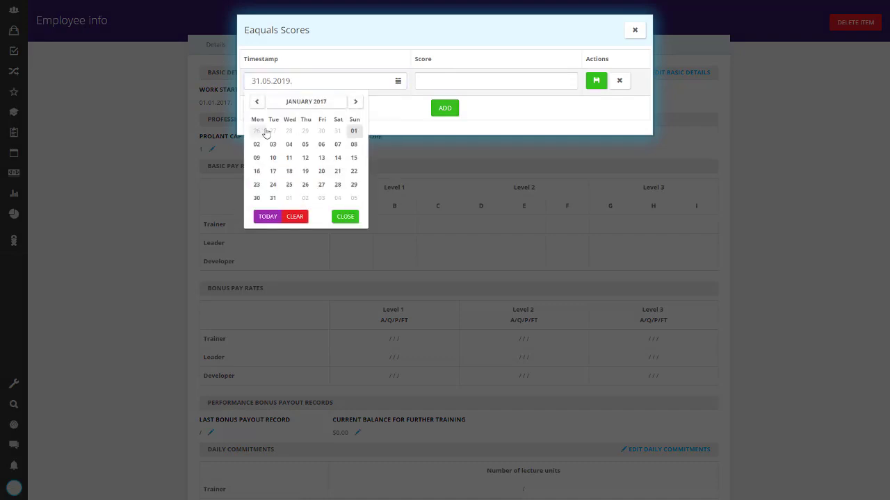
{"action": "left_click", "coordinate": [354, 130]}
{"action": "left_click", "coordinate": [426, 81]}
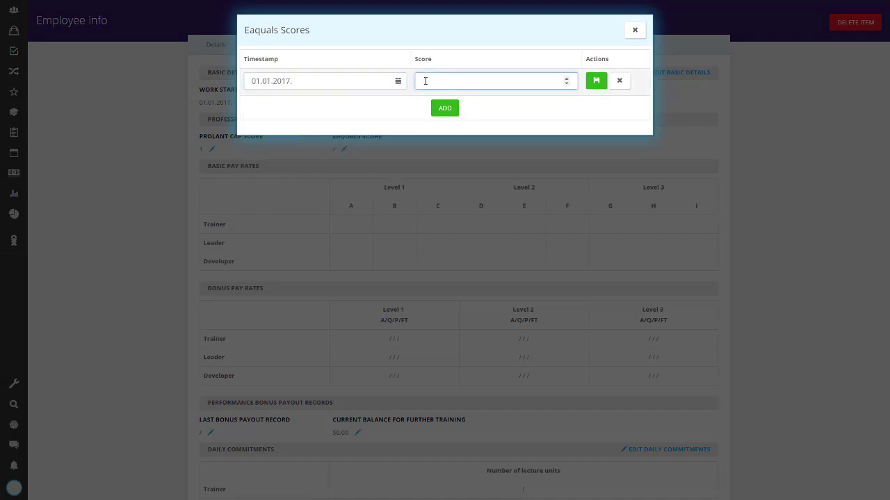
{"action": "type", "text": "44"}
{"action": "left_click", "coordinate": [596, 80]}
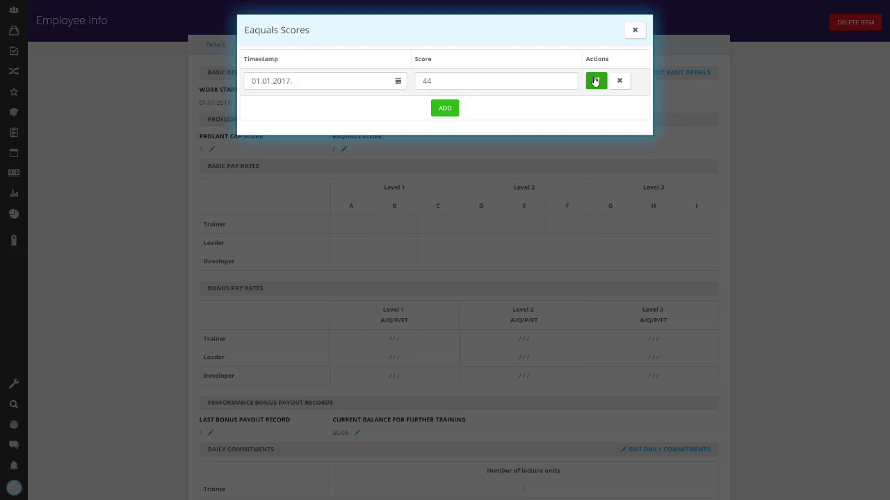
Add a second Eaquals score of 49 dated 01.07.2018, save it and close the score list
{"action": "left_click", "coordinate": [440, 111]}
{"action": "left_click", "coordinate": [303, 107]}
{"action": "left_click", "coordinate": [309, 125]}
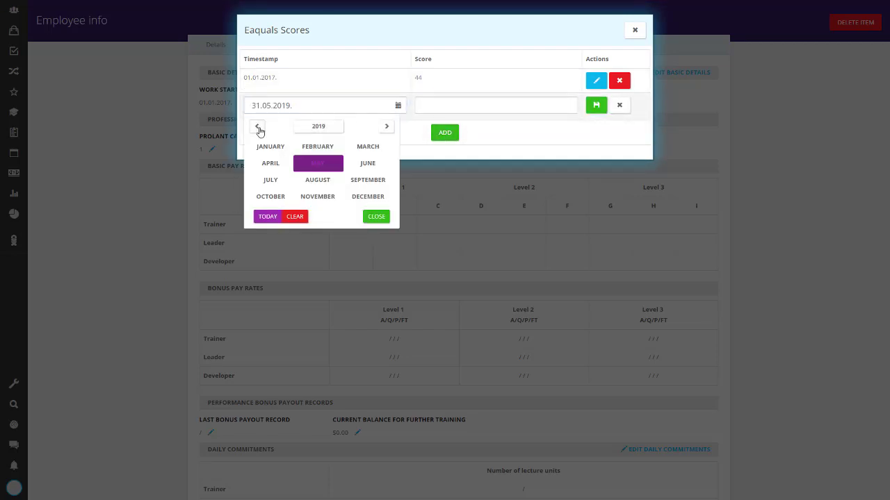
{"action": "left_click", "coordinate": [260, 131]}
{"action": "left_click", "coordinate": [276, 180]}
{"action": "left_click", "coordinate": [354, 156]}
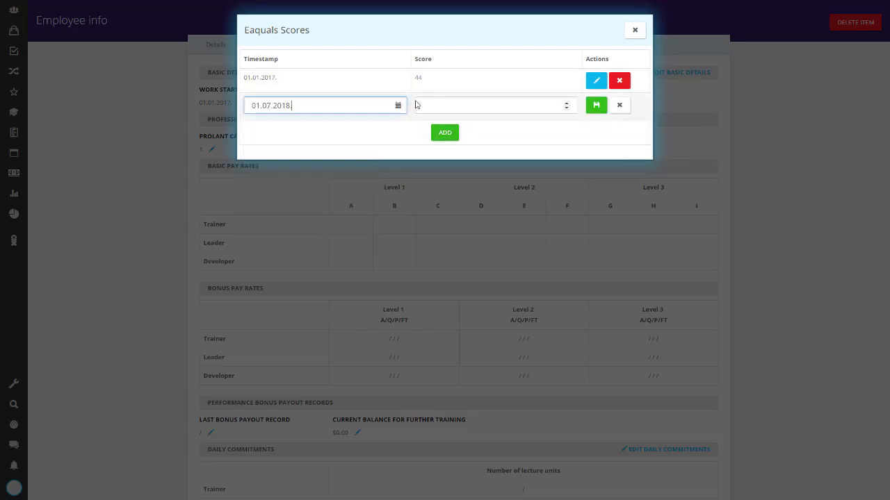
{"action": "left_click", "coordinate": [417, 105]}
{"action": "type", "text": "49"}
{"action": "left_click", "coordinate": [595, 108]}
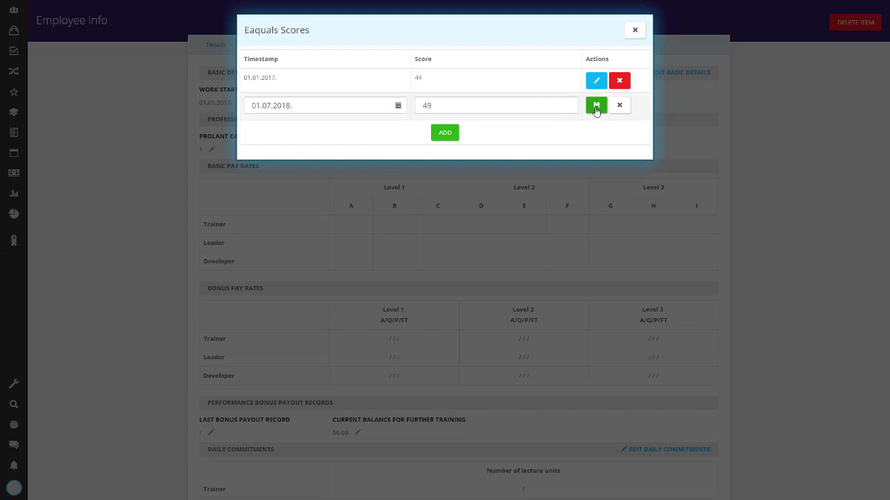
{"action": "left_click", "coordinate": [634, 30]}
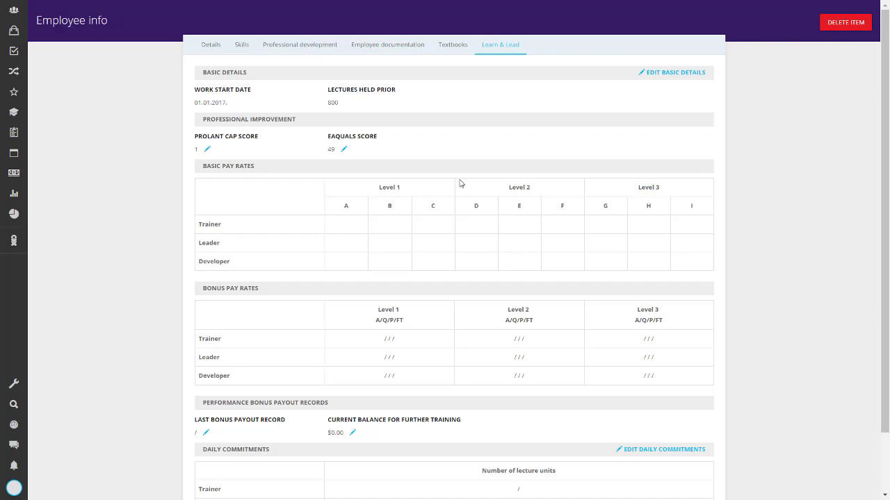
{"action": "double_click", "coordinate": [393, 187]}
{"action": "double_click", "coordinate": [514, 187]}
{"action": "double_click", "coordinate": [648, 187]}
{"action": "left_click", "coordinate": [650, 187]}
Add a basic pay rate of 7.5 dated 01.01.2017 for Trainer in Level 1 A and save it
{"action": "left_click", "coordinate": [338, 225]}
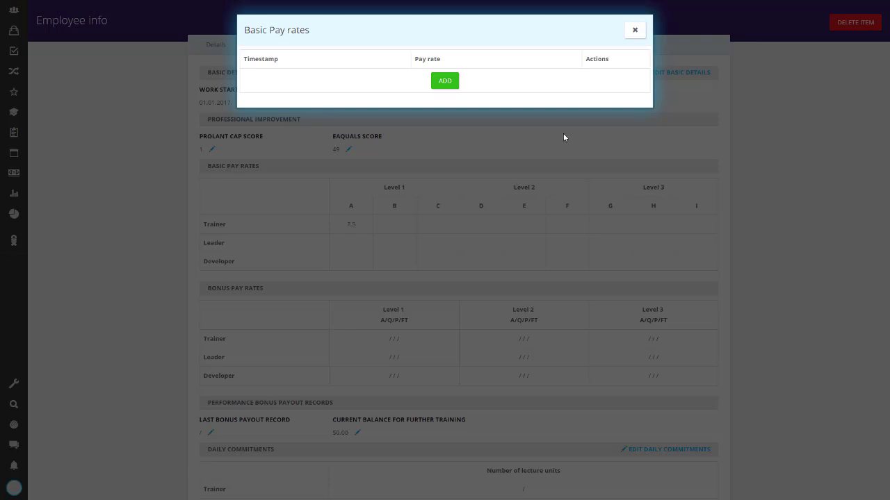
{"action": "left_click", "coordinate": [448, 82]}
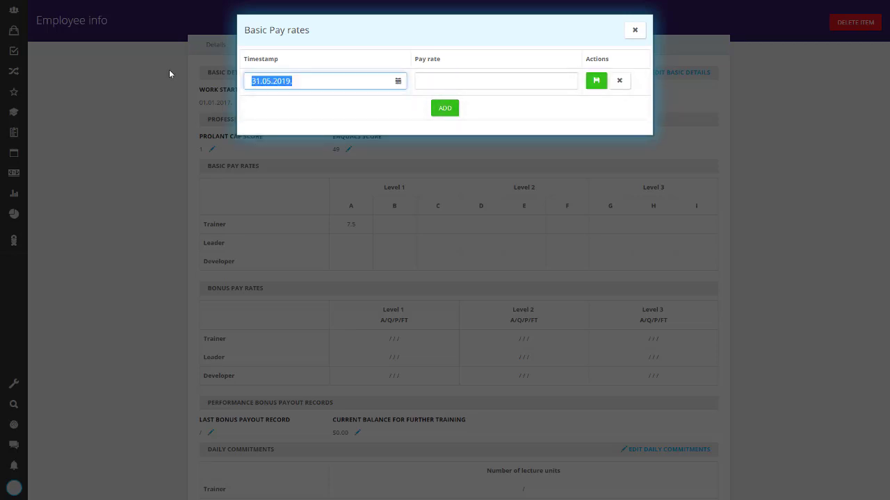
{"action": "type", "text": "01.01.2017."}
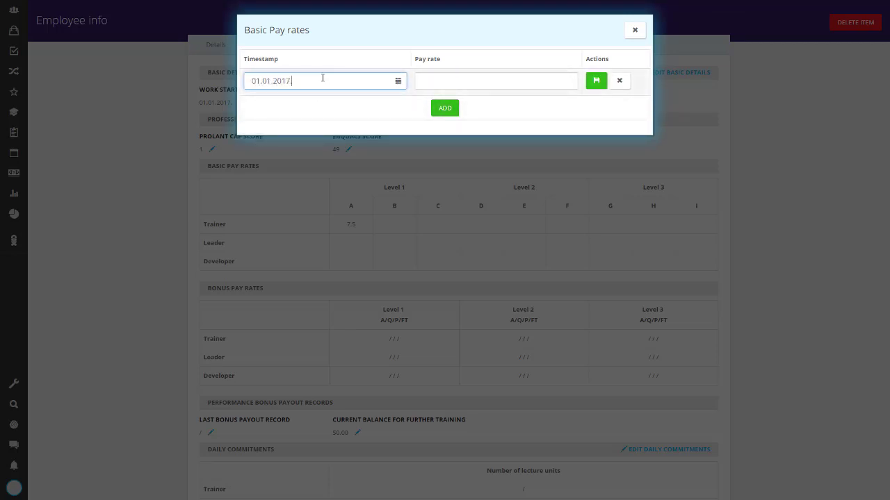
{"action": "left_click_drag", "start_coordinate": [322, 77], "coordinate": [184, 85]}
{"action": "left_click", "coordinate": [426, 81]}
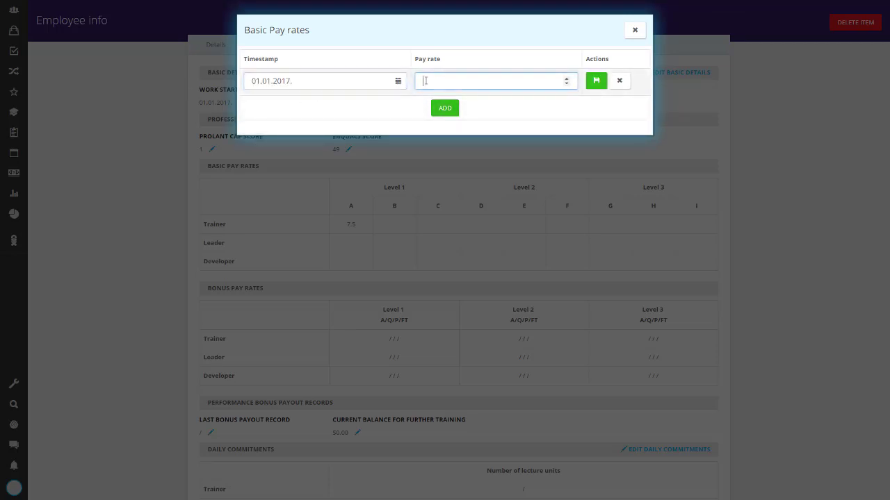
{"action": "type", "text": "7.5"}
{"action": "left_click", "coordinate": [596, 80]}
Add a second Trainer Level 1 A basic pay rate of 8.5 dated 01.06.2018, save it and close the rate list
{"action": "left_click", "coordinate": [443, 109]}
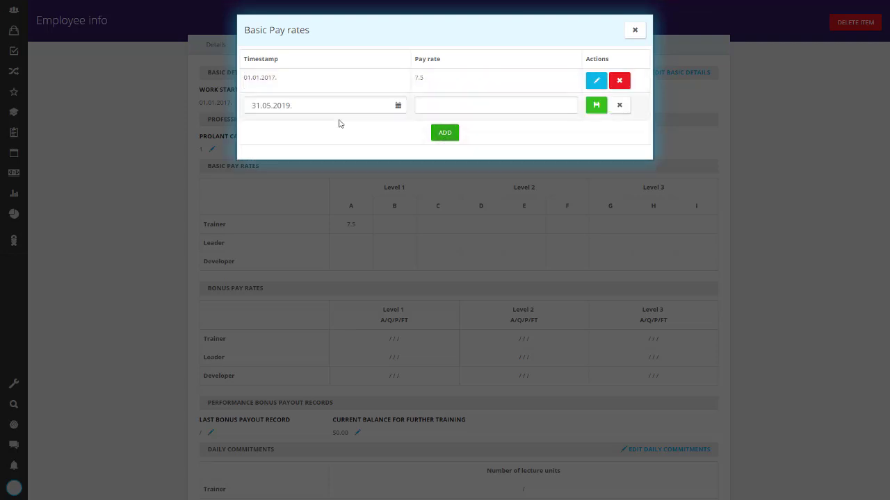
{"action": "left_click_drag", "start_coordinate": [334, 106], "coordinate": [205, 115]}
{"action": "type", "text": "01.06.2018"}
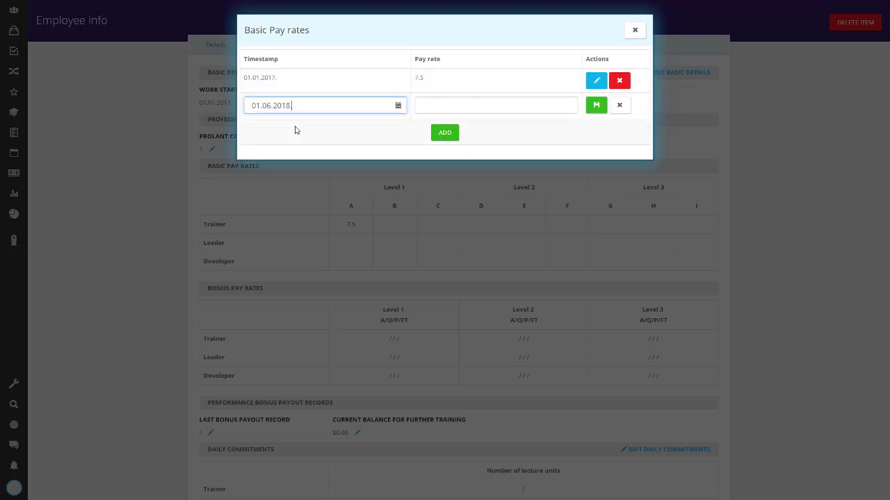
{"action": "left_click", "coordinate": [466, 102]}
{"action": "type", "text": "8.5"}
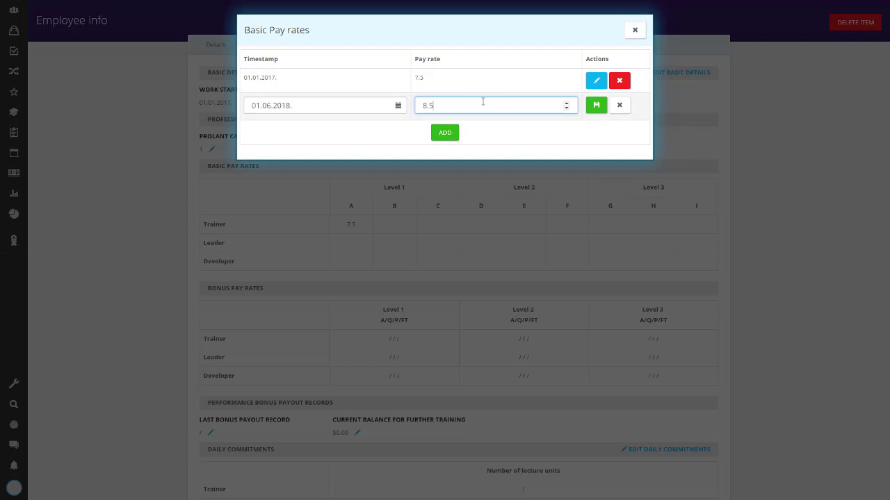
{"action": "left_click", "coordinate": [595, 105]}
{"action": "left_click", "coordinate": [634, 30]}
Add a basic pay rate of 8.5 dated 01.01.2017 for Trainer in Level 1 B and save it
{"action": "left_click", "coordinate": [399, 228]}
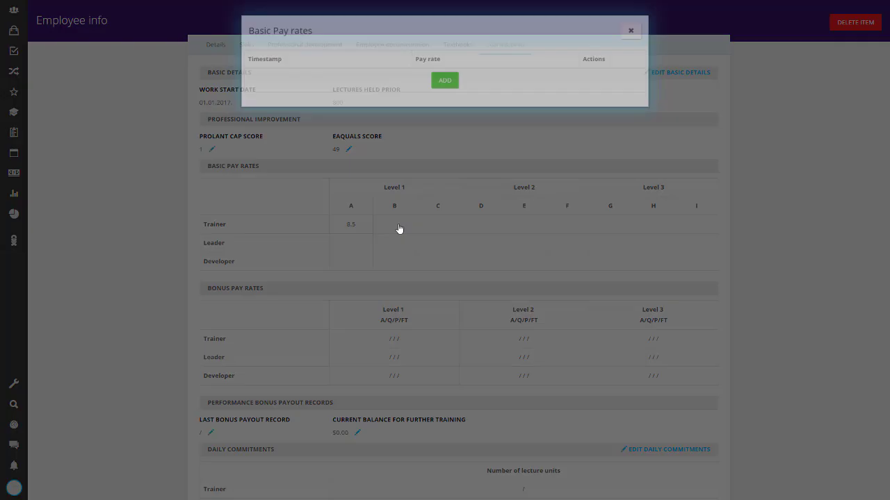
{"action": "left_click", "coordinate": [445, 80]}
{"action": "left_click", "coordinate": [435, 79]}
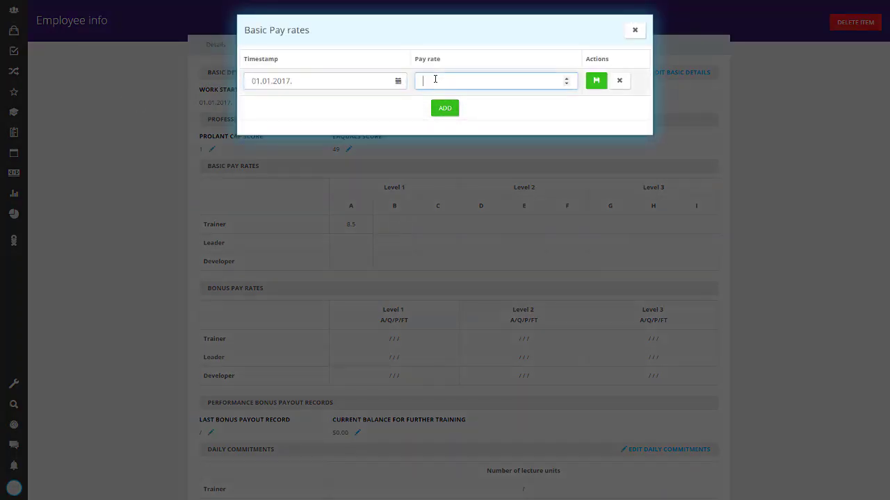
{"action": "type", "text": "8.5"}
{"action": "left_click", "coordinate": [595, 81]}
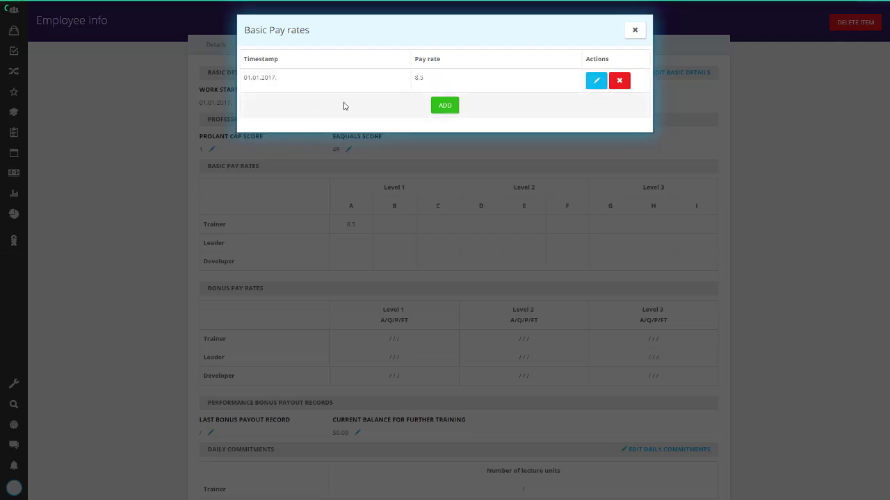
Add a second Trainer Level 1 B basic pay rate of 9.5 dated 01.06.2018, save it and close the rate list
{"action": "left_click", "coordinate": [442, 111]}
{"action": "triple_click", "coordinate": [322, 111]}
{"action": "type", "text": "01.06.2018."}
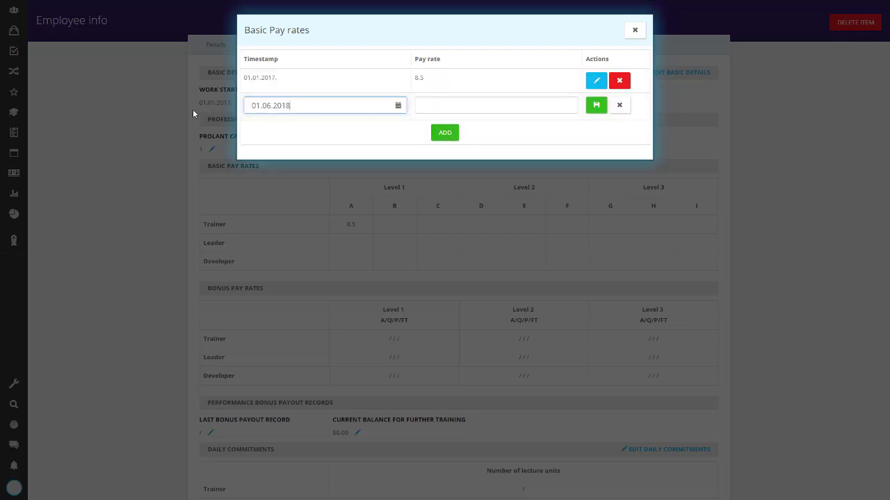
{"action": "left_click", "coordinate": [433, 103]}
{"action": "type", "text": "9.5"}
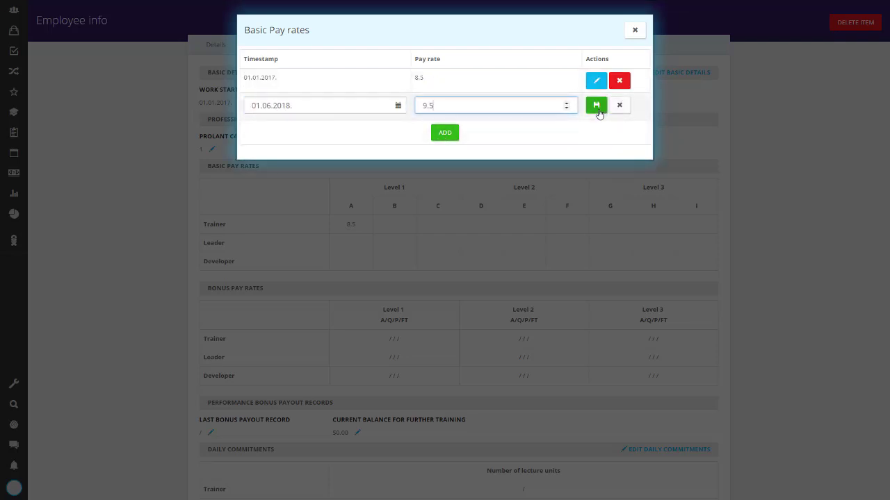
{"action": "left_click", "coordinate": [596, 105]}
{"action": "left_click", "coordinate": [634, 30]}
Add a basic pay rate of 9.5 dated 01.01.2017 for Trainer in Level 1 C and save it
{"action": "left_click", "coordinate": [422, 232]}
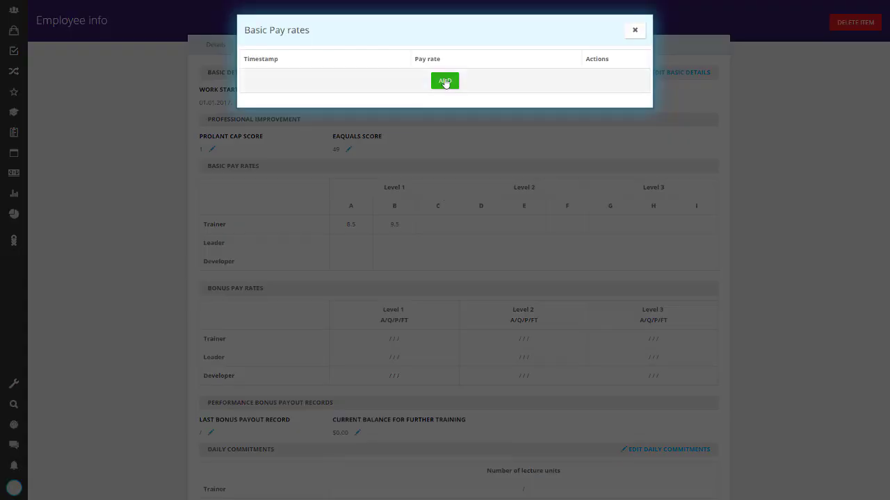
{"action": "left_click", "coordinate": [445, 82]}
{"action": "type", "text": "01.01.2017."}
{"action": "left_click", "coordinate": [480, 79]}
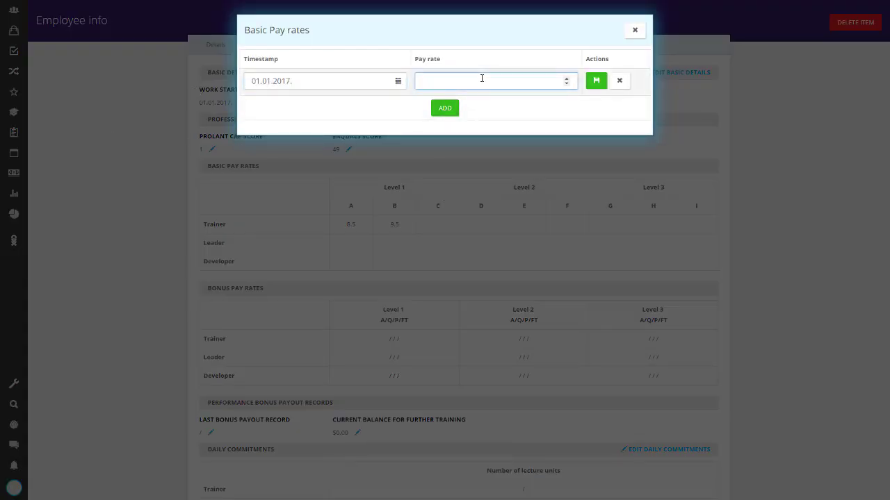
{"action": "type", "text": "9.5"}
{"action": "left_click", "coordinate": [596, 80]}
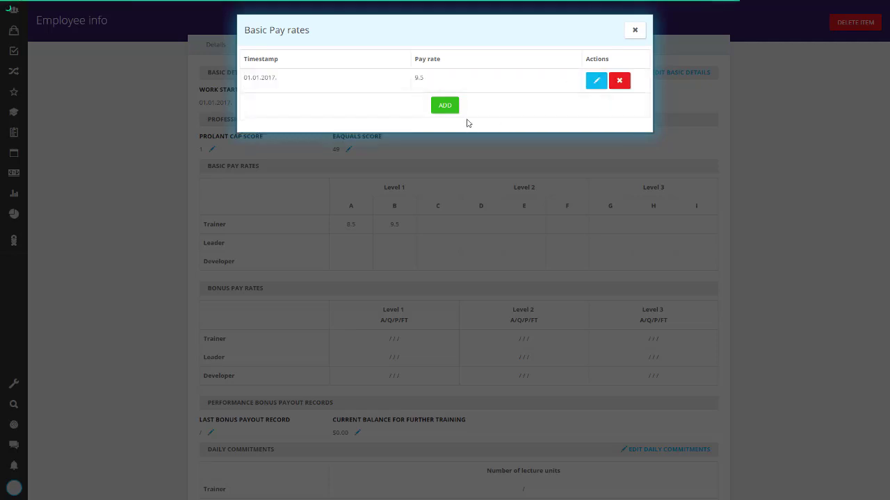
Add a second Trainer Level 1 C basic pay rate of 10.5 dated 01.06.2018, save it and close the rate list
{"action": "left_click", "coordinate": [445, 107]}
{"action": "type", "text": "01.06.2018."}
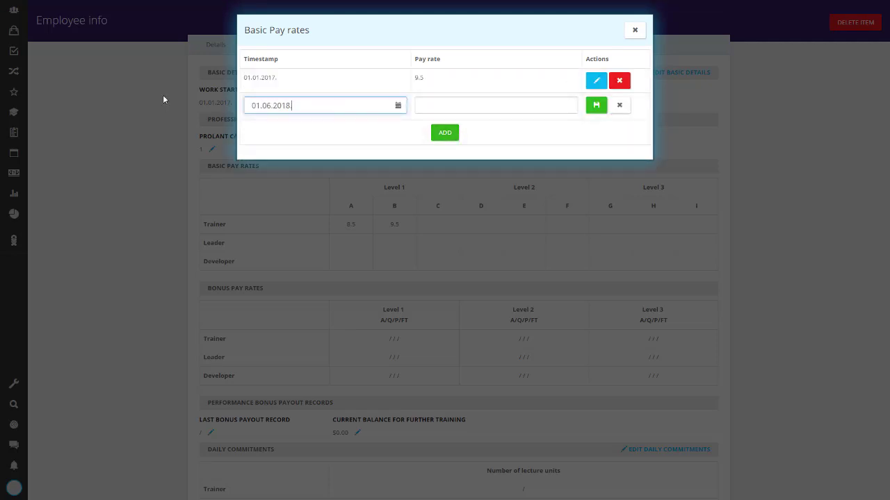
{"action": "left_click", "coordinate": [476, 105]}
{"action": "type", "text": "10.5"}
{"action": "left_click", "coordinate": [596, 105]}
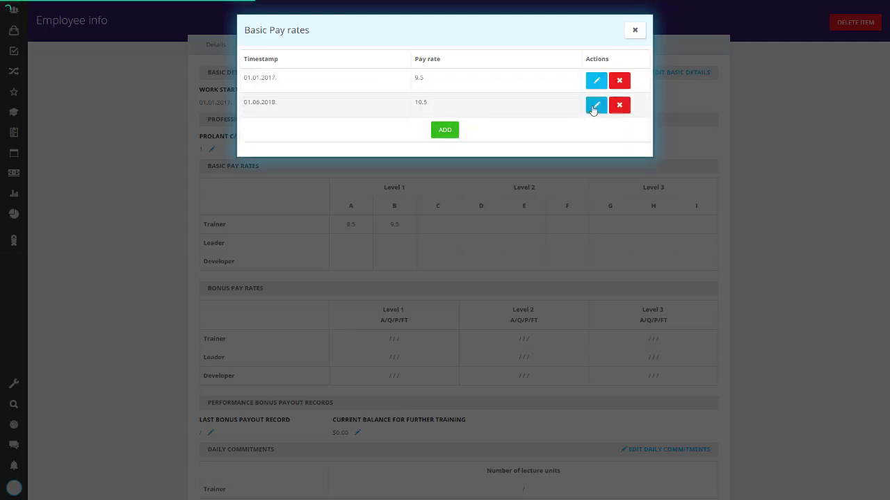
{"action": "left_click", "coordinate": [635, 30]}
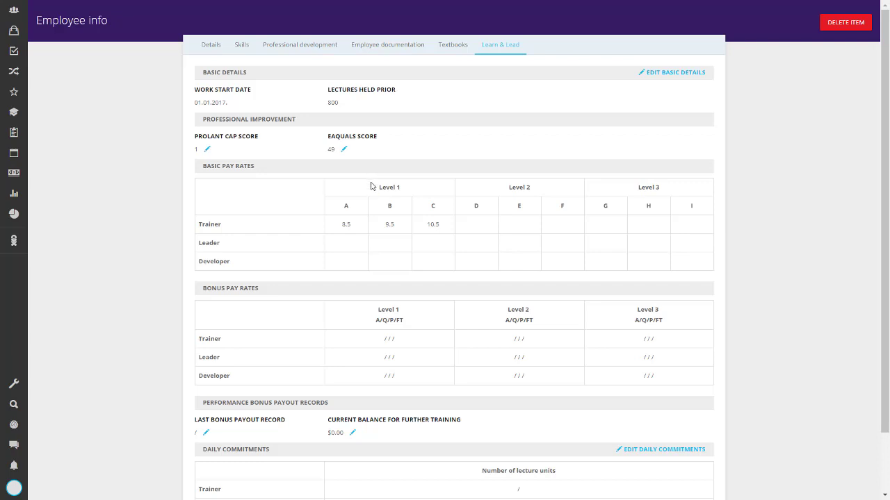
Review the dated basic pay rate entries for Trainer in Level 1 A and close the list
{"action": "left_click", "coordinate": [363, 232]}
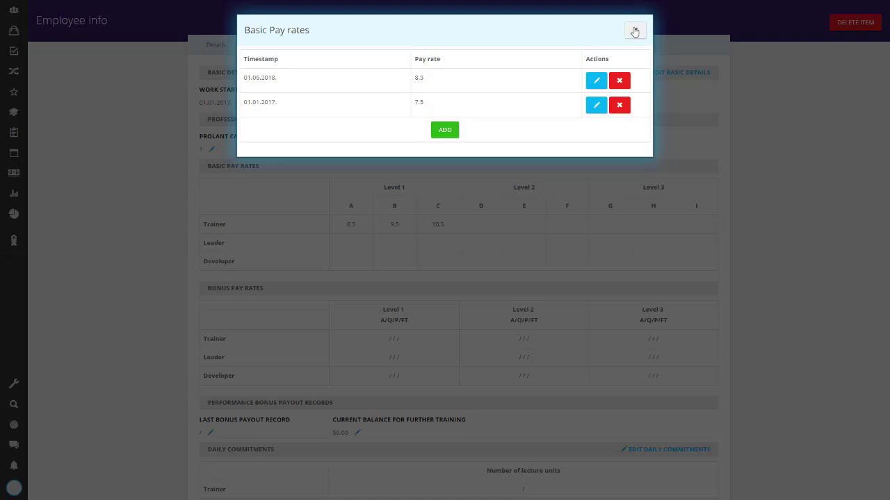
{"action": "left_click", "coordinate": [634, 31]}
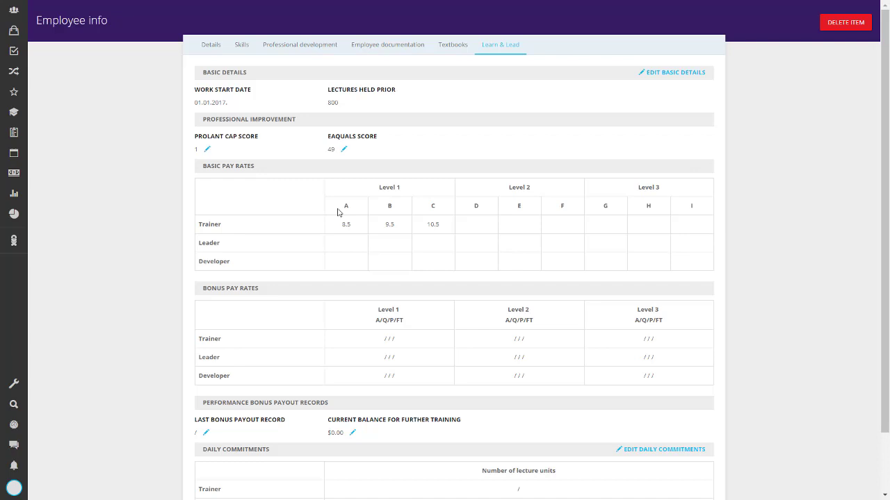
Add a basic pay rate of 0.8 dated 01.01.2017 for Leader in Level 1 A and save it
{"action": "left_click", "coordinate": [339, 247]}
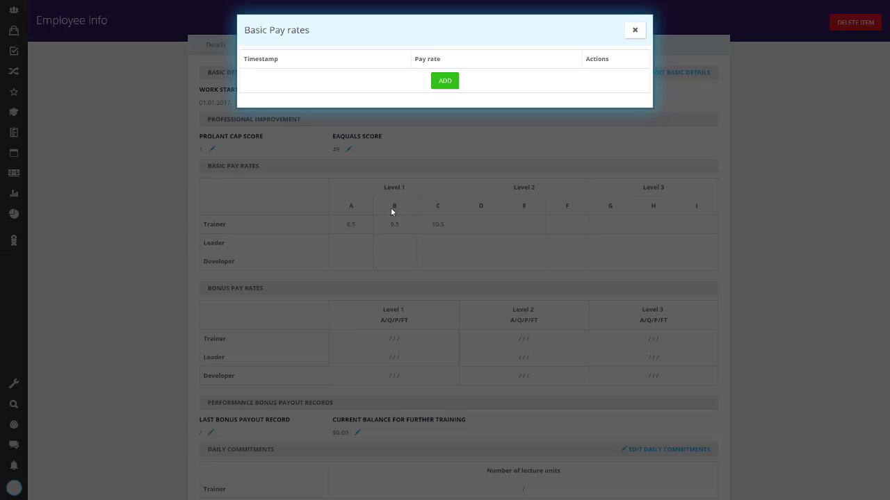
{"action": "left_click", "coordinate": [451, 84]}
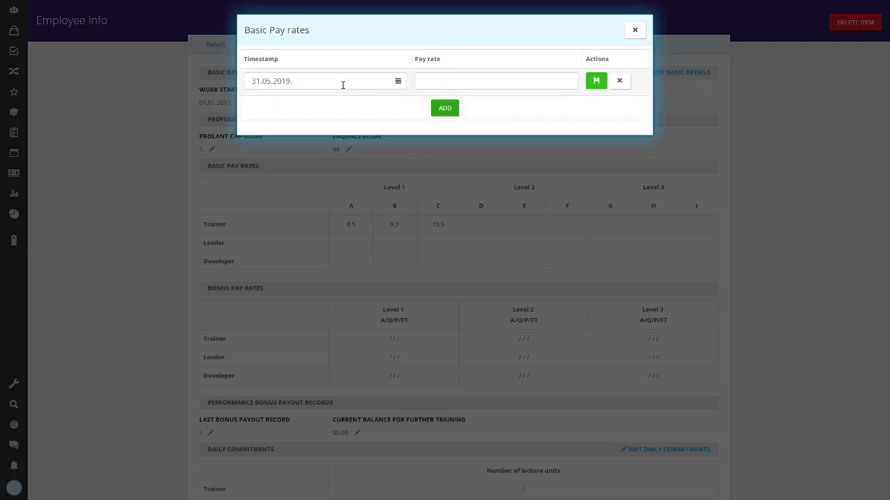
{"action": "left_click_drag", "start_coordinate": [342, 84], "coordinate": [231, 96]}
{"action": "type", "text": "01.01.2017."}
{"action": "left_click", "coordinate": [417, 81]}
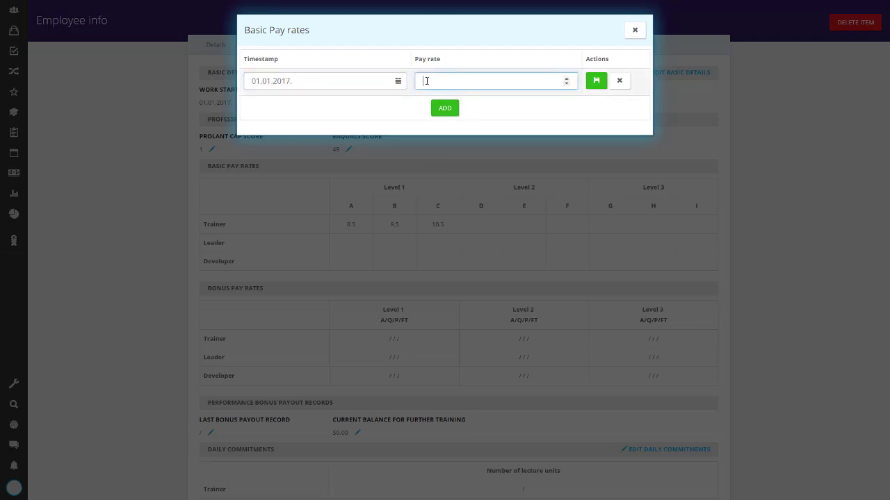
{"action": "type", "text": "0.6"}
{"action": "left_click", "coordinate": [595, 80]}
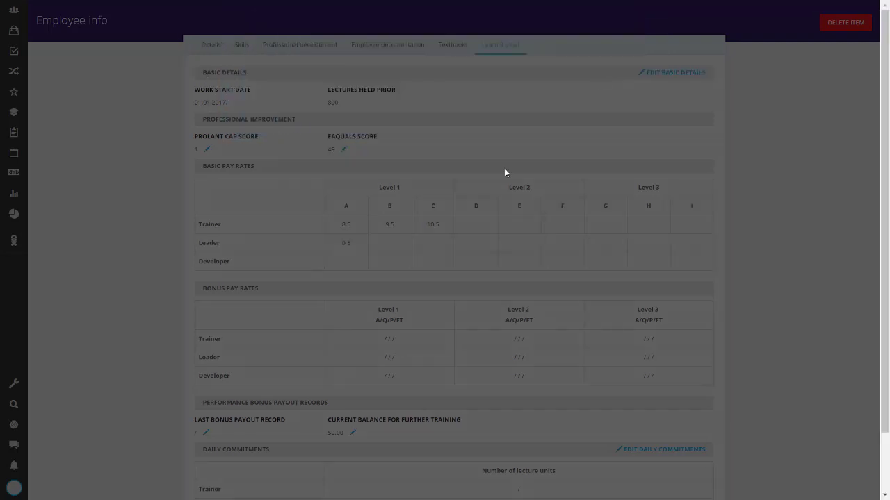
Add a basic pay rate of 1.0 dated 01.01.2017 for Leader in Level 1 B, save it and close the rate list
{"action": "left_click", "coordinate": [389, 243]}
{"action": "left_click_drag", "start_coordinate": [341, 81], "coordinate": [125, 95]}
{"action": "type", "text": "01.01.2017."}
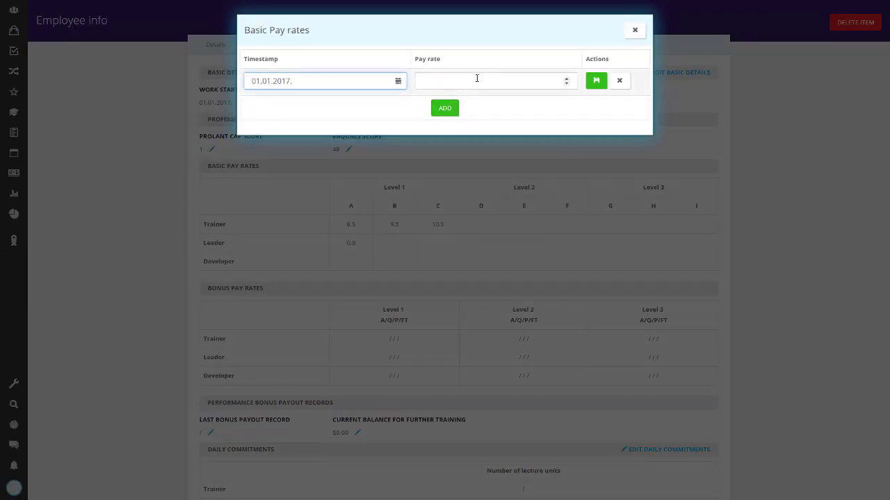
{"action": "left_click", "coordinate": [477, 78]}
{"action": "type", "text": "1.0"}
{"action": "left_click", "coordinate": [596, 80]}
{"action": "left_click", "coordinate": [634, 30]}
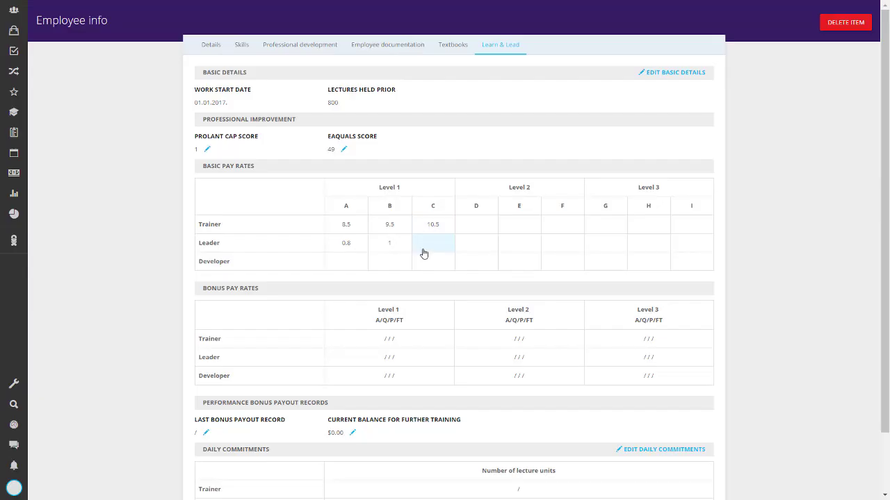
Add a basic pay rate of 1.2 dated 01.01.2017 for Leader in Level 1 C, save it and close the rate list
{"action": "left_click", "coordinate": [424, 253]}
{"action": "left_click_drag", "start_coordinate": [348, 86], "coordinate": [216, 100]}
{"action": "type", "text": "01.01.2017."}
{"action": "left_click", "coordinate": [498, 83]}
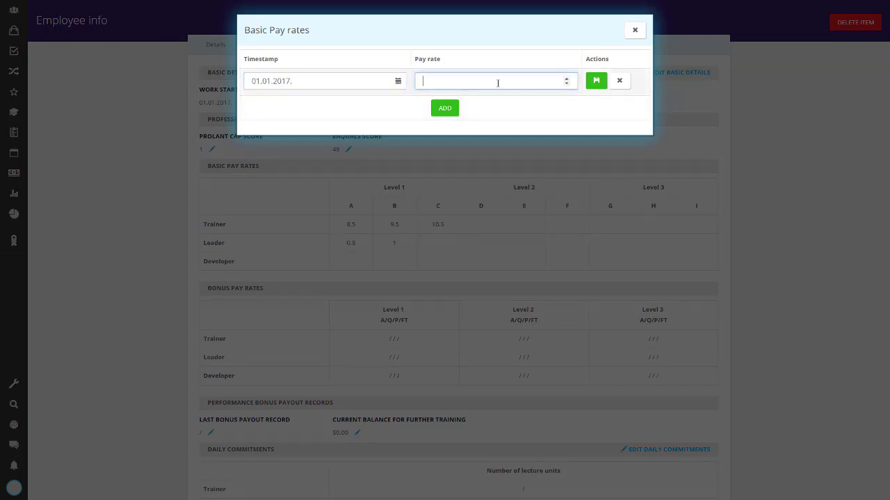
{"action": "type", "text": "1.2"}
{"action": "left_click", "coordinate": [597, 81]}
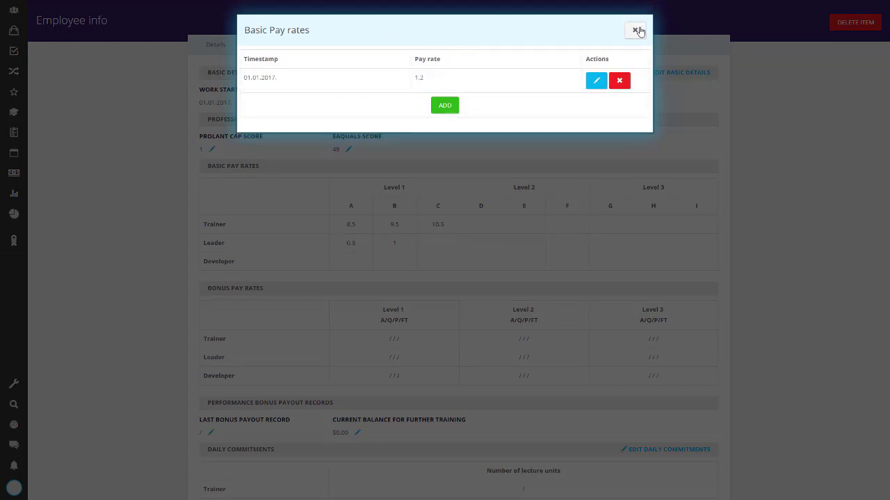
{"action": "left_click", "coordinate": [636, 30]}
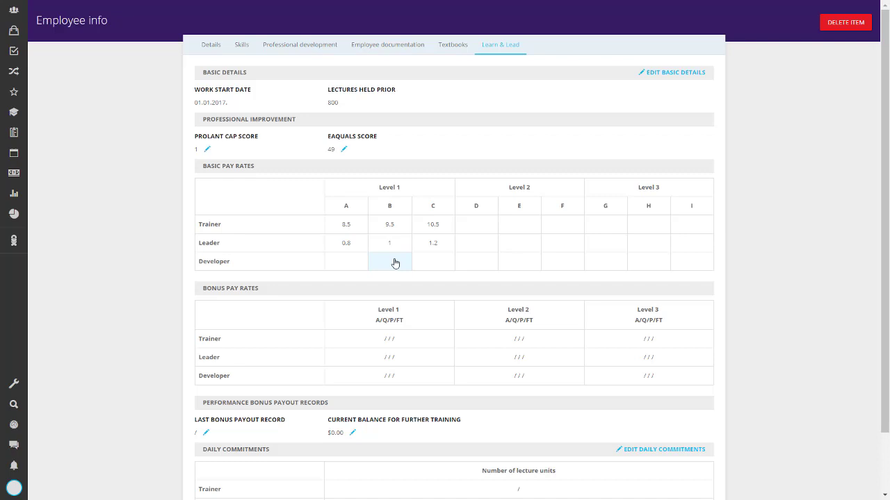
Start a Trainer Level 1 bonus pay rate with Admin 0.3, Quality 0.4, Performance 0.3 and Further training 0.1
{"action": "scroll", "coordinate": [396, 263], "scroll_direction": "down", "scroll_amount": 1}
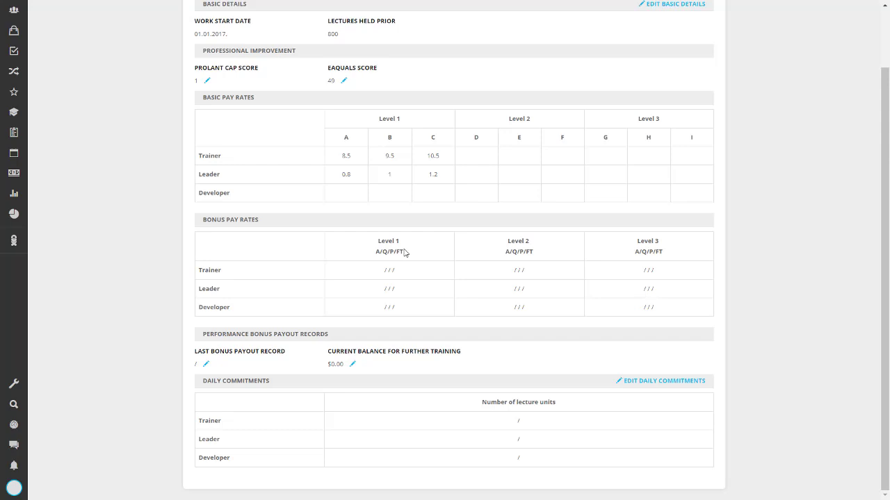
{"action": "left_click", "coordinate": [431, 278]}
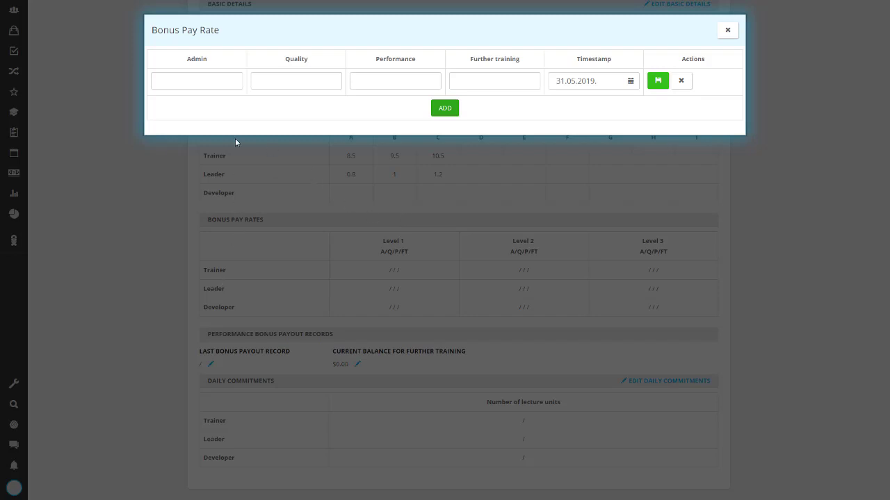
{"action": "left_click", "coordinate": [208, 82]}
{"action": "type", "text": "0.3"}
{"action": "key", "text": "Tab"}
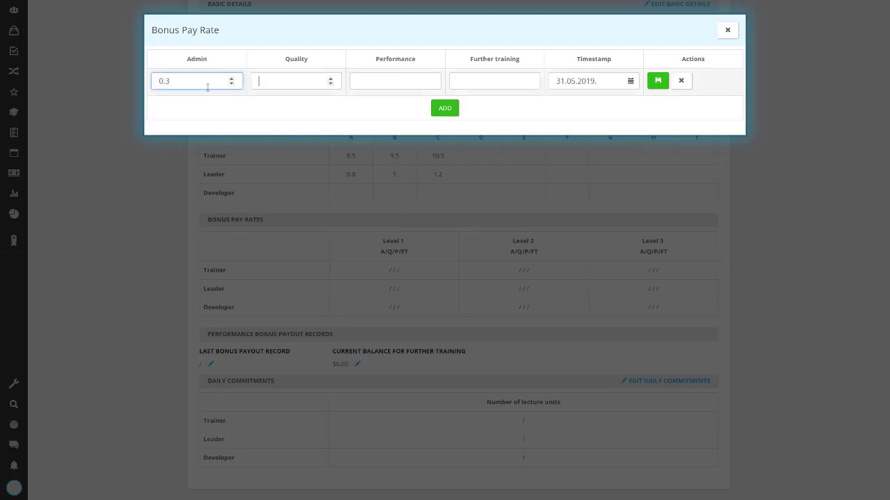
{"action": "type", "text": "0.4"}
{"action": "key", "text": "Tab"}
{"action": "type", "text": "0."}
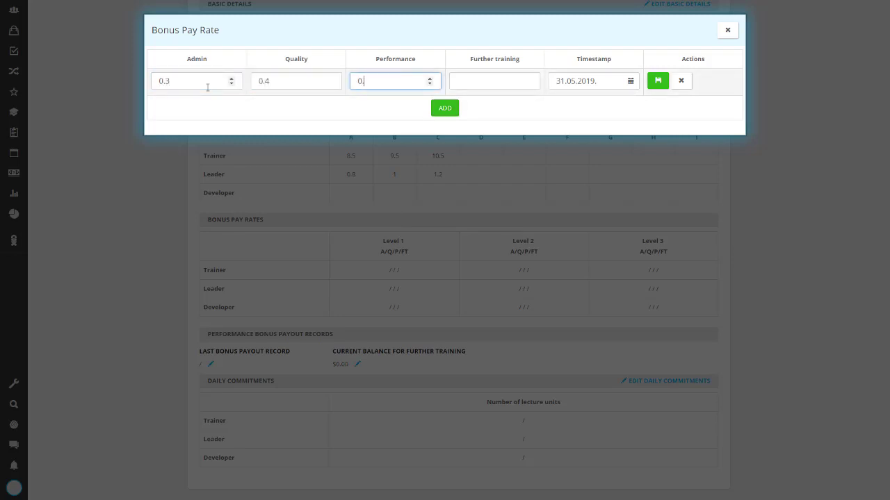
{"action": "type", "text": "3"}
{"action": "key", "text": "Tab"}
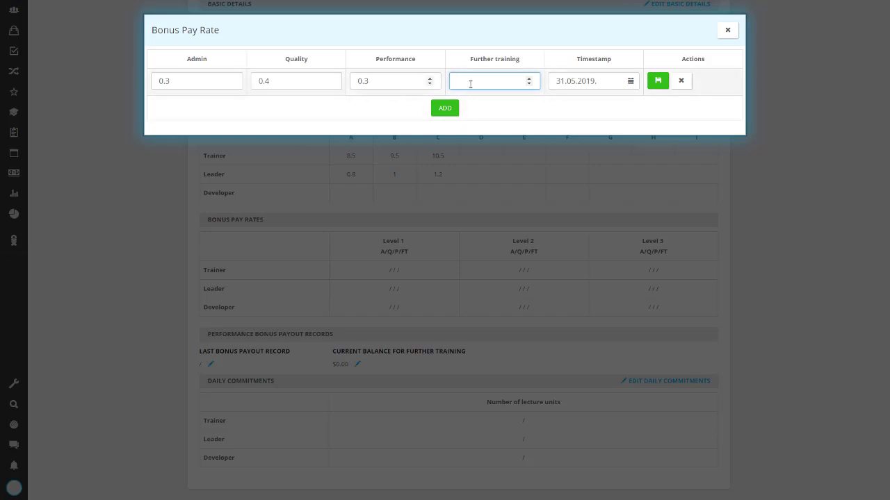
{"action": "type", "text": "0.1"}
Date the Trainer Level 1 bonus pay rate 01.01.2017, save the entry and close the bonus rate list
{"action": "left_click", "coordinate": [599, 81]}
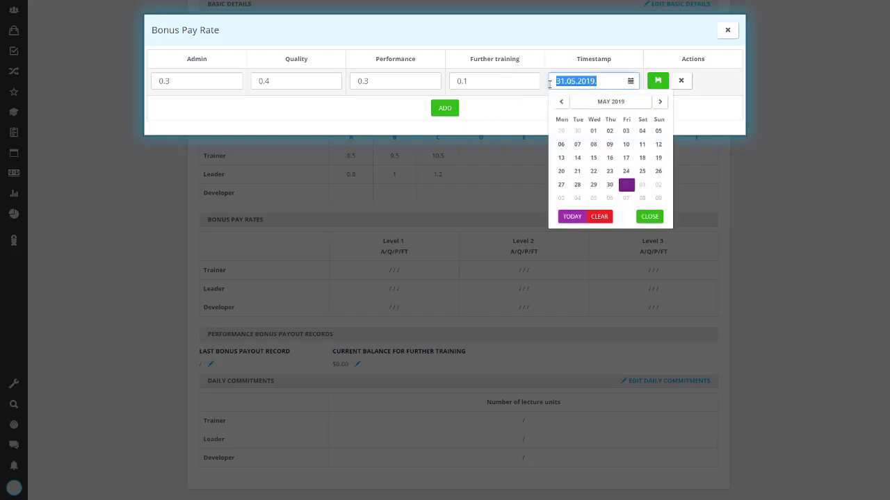
{"action": "type", "text": "01.01.2017."}
{"action": "left_click", "coordinate": [657, 81]}
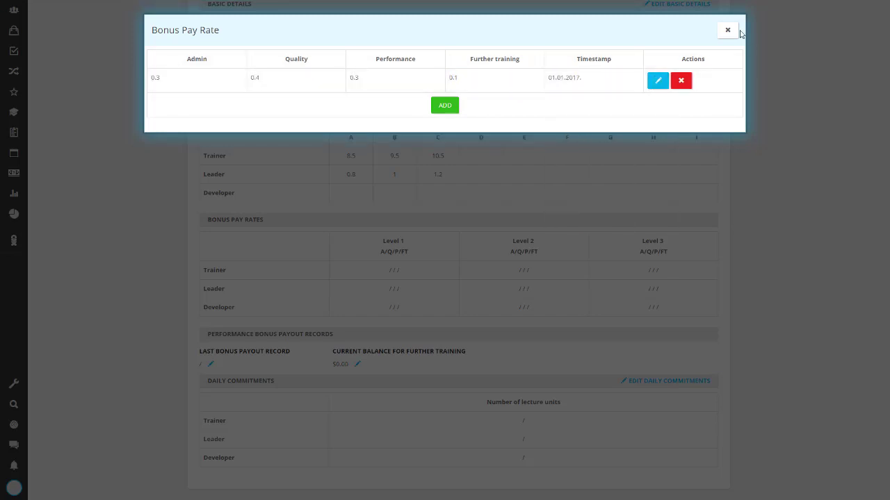
{"action": "left_click", "coordinate": [726, 30]}
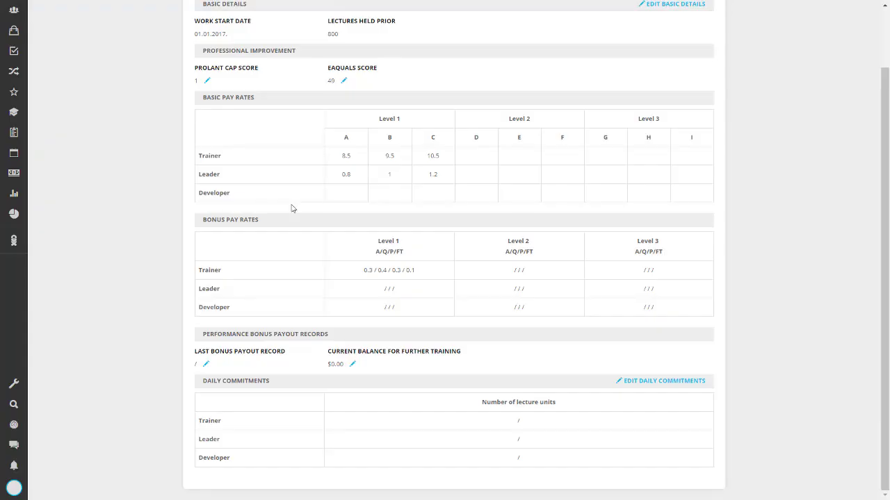